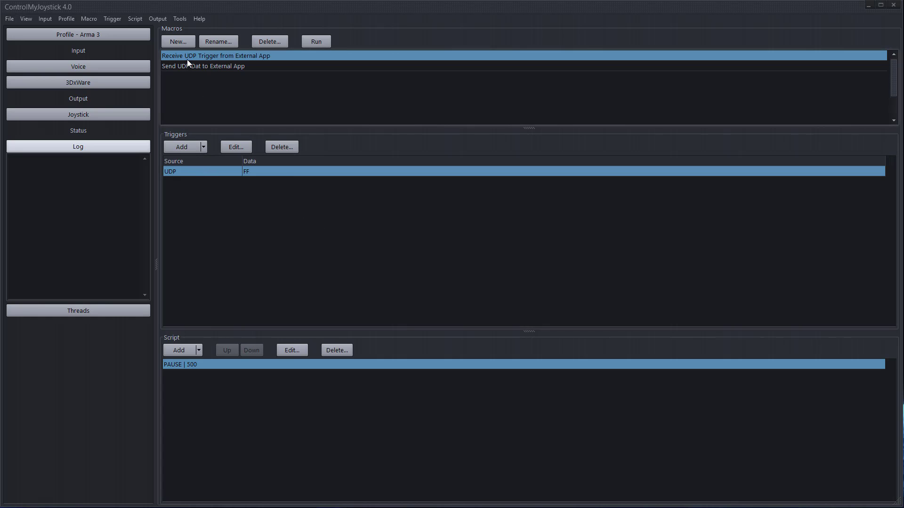
# Step: Delete the Receive UDP Trigger macro's old trigger and add a new UDP trigger with data FF
pyautogui.click(207, 66)
pyautogui.click(208, 55)
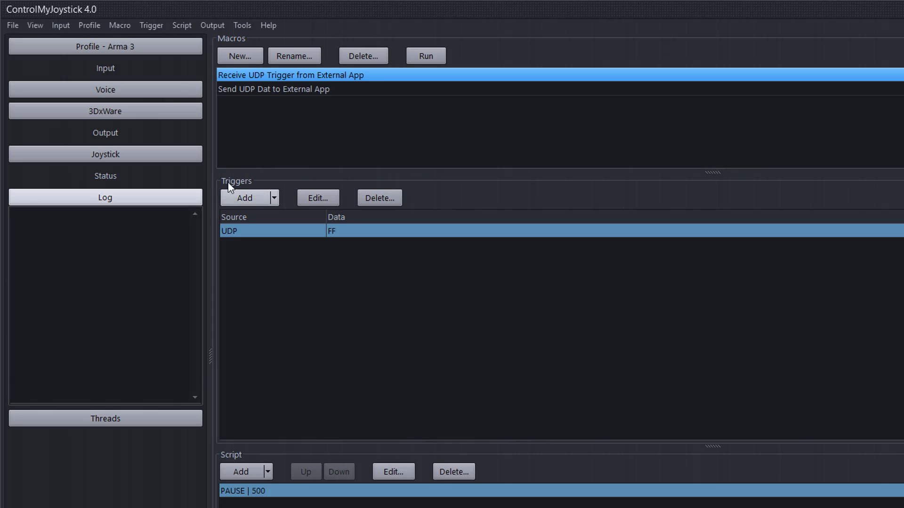
pyautogui.click(380, 198)
pyautogui.click(810, 495)
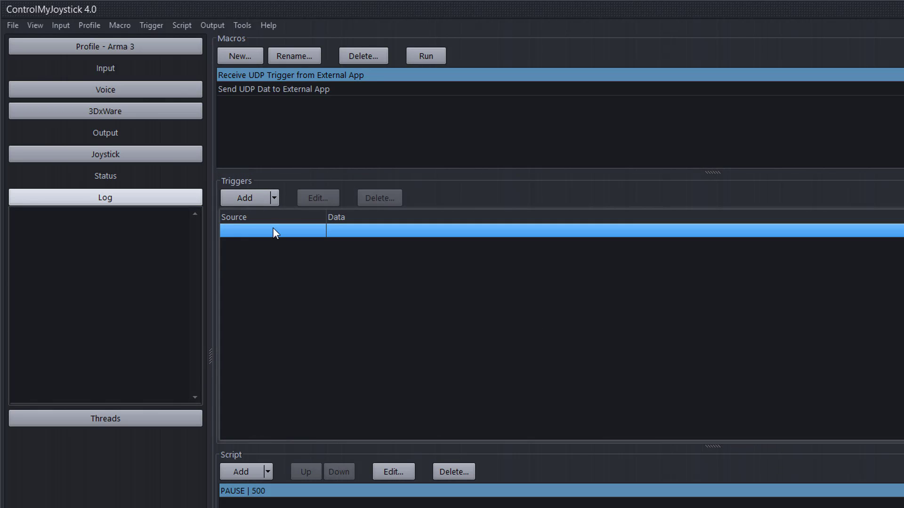
pyautogui.click(276, 198)
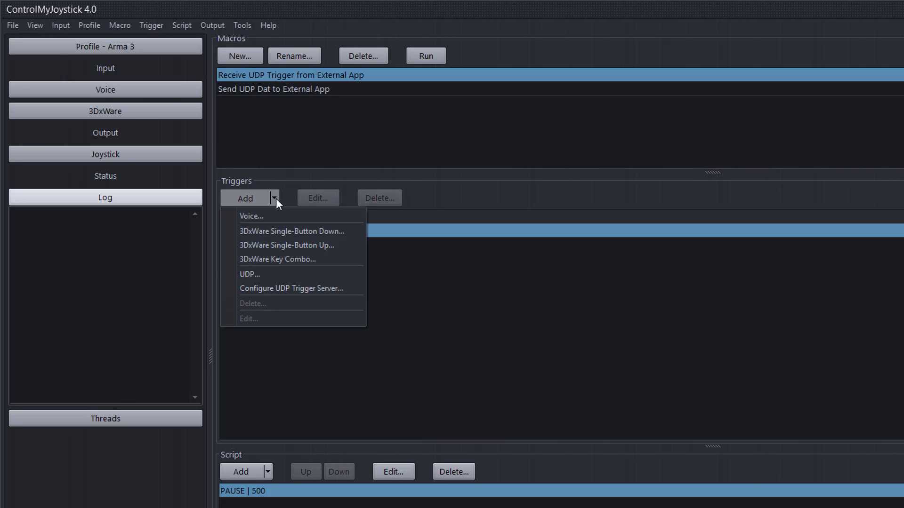
pyautogui.click(266, 275)
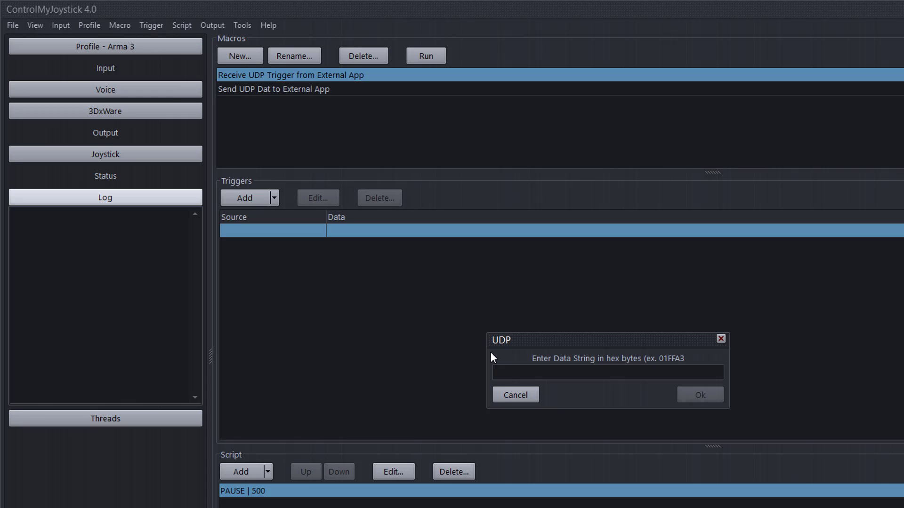
pyautogui.write('FF')
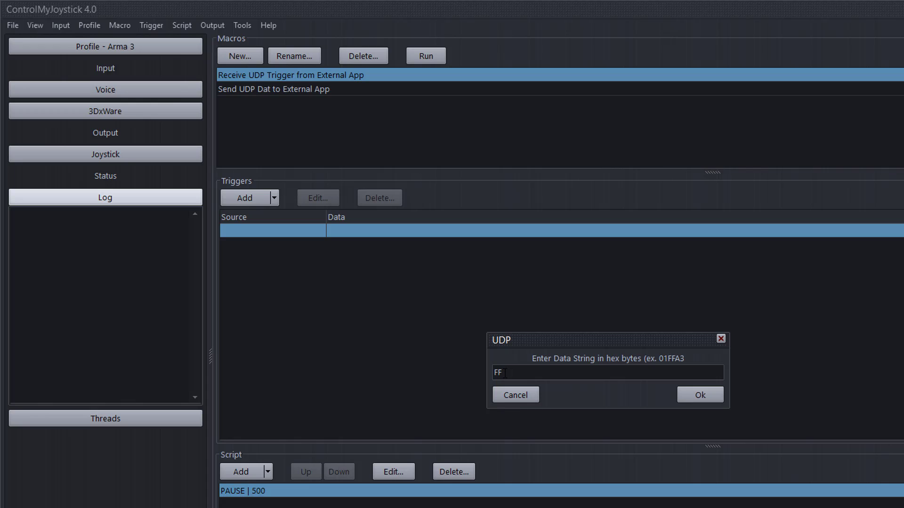
pyautogui.click(698, 396)
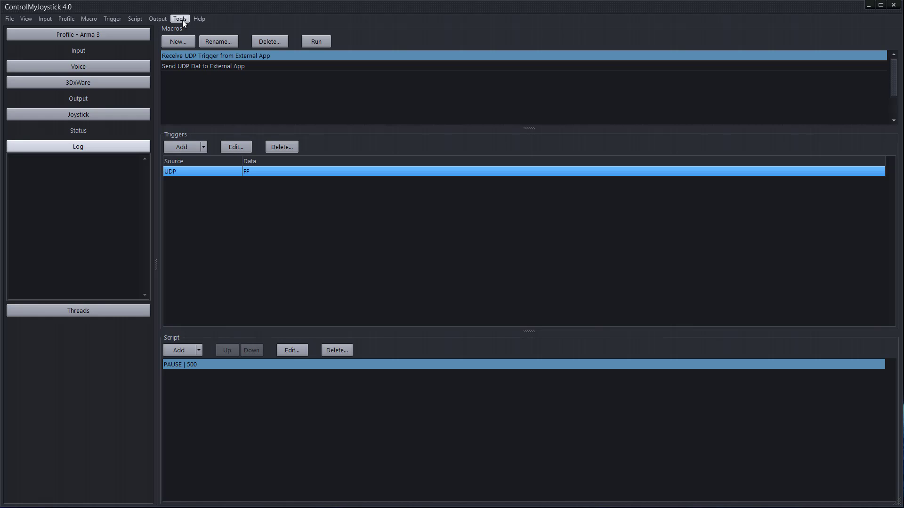
# Step: Launch the UDP Trigger Sender beside the narrowed main window and replace its data FF018C28 with FF
pyautogui.click(180, 19)
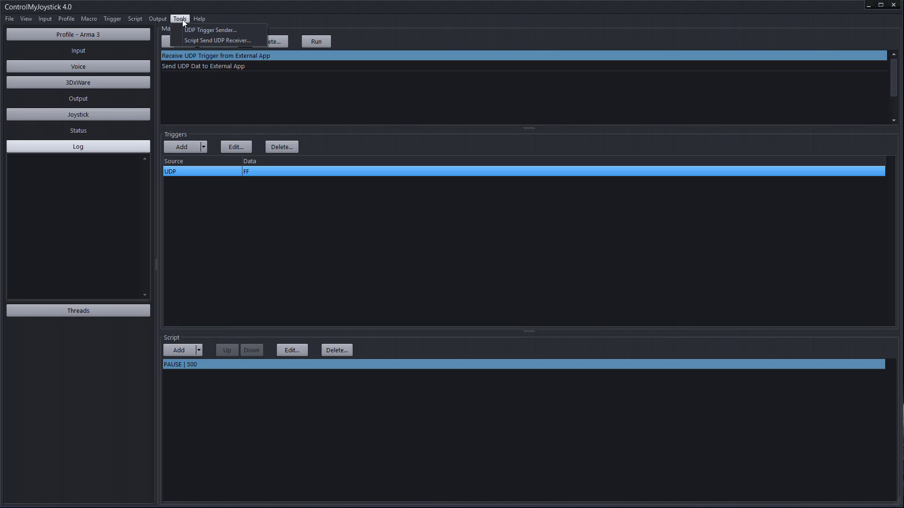
pyautogui.click(188, 30)
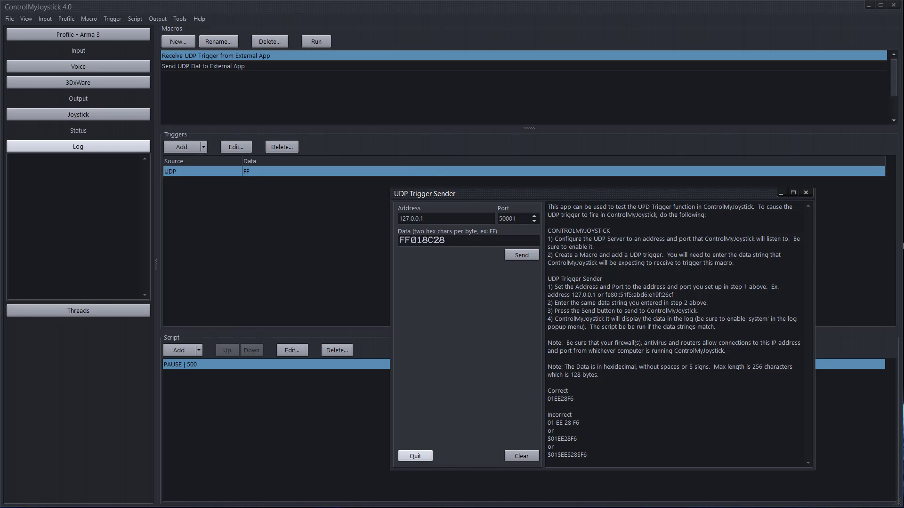
pyautogui.moveTo(899, 245); pyautogui.dragTo(476, 225)
pyautogui.moveTo(587, 193); pyautogui.dragTo(666, 227)
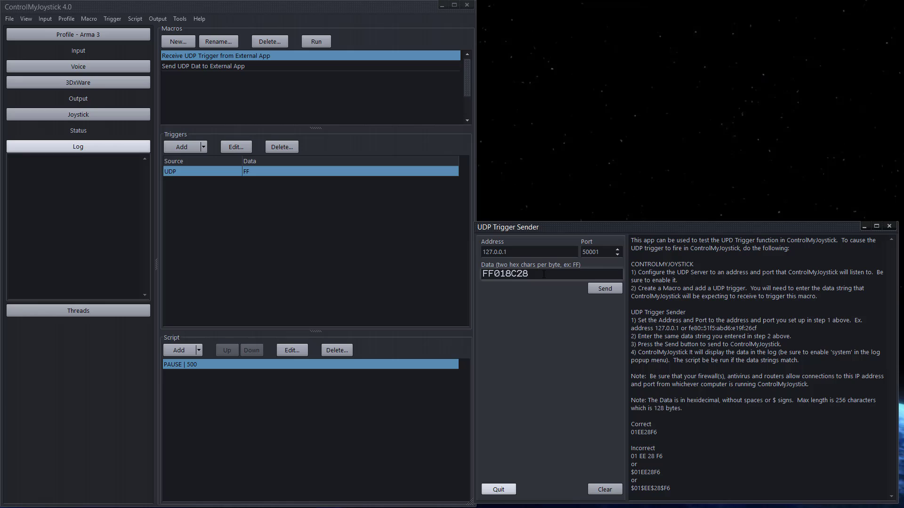
pyautogui.moveTo(543, 274); pyautogui.dragTo(448, 278)
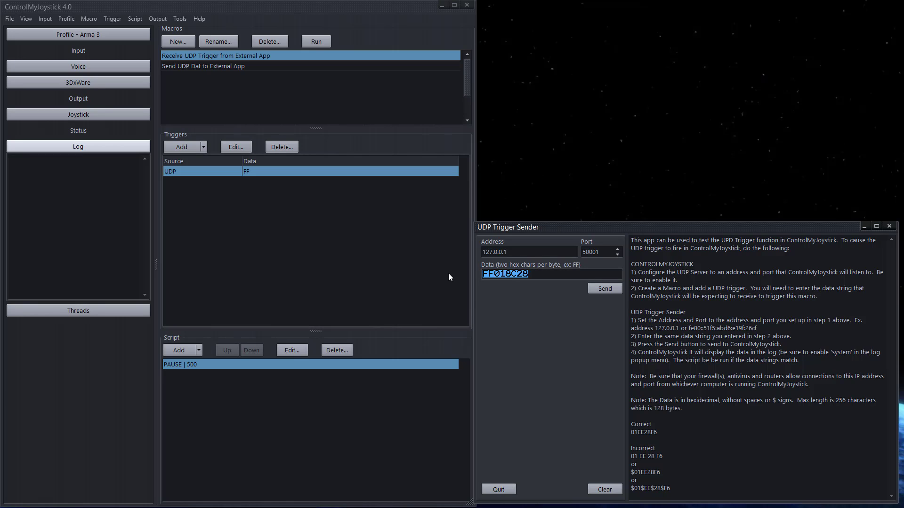
pyautogui.write('F')
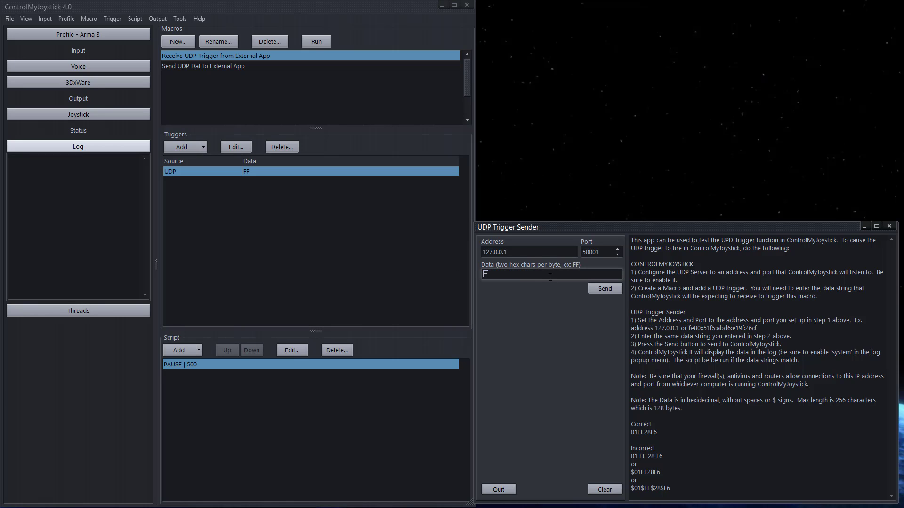
pyautogui.write('F')
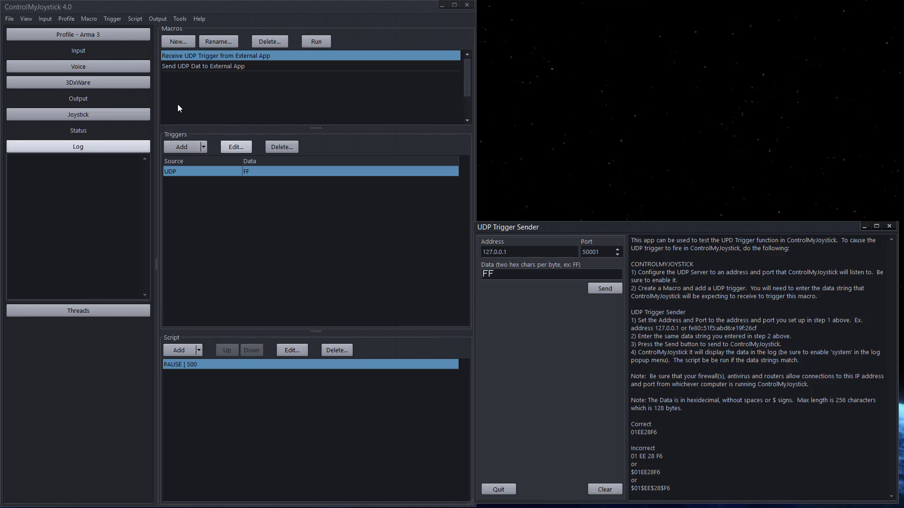
# Step: Verify the UDP Trigger Server uses bind address 127.0.0.1 and port 50001, then apply to start it
pyautogui.click(204, 148)
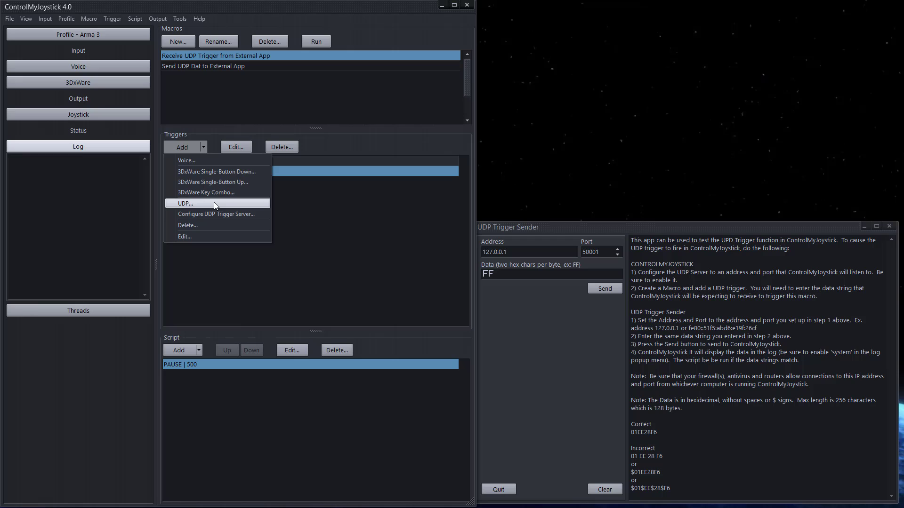
pyautogui.click(235, 215)
pyautogui.click(237, 236)
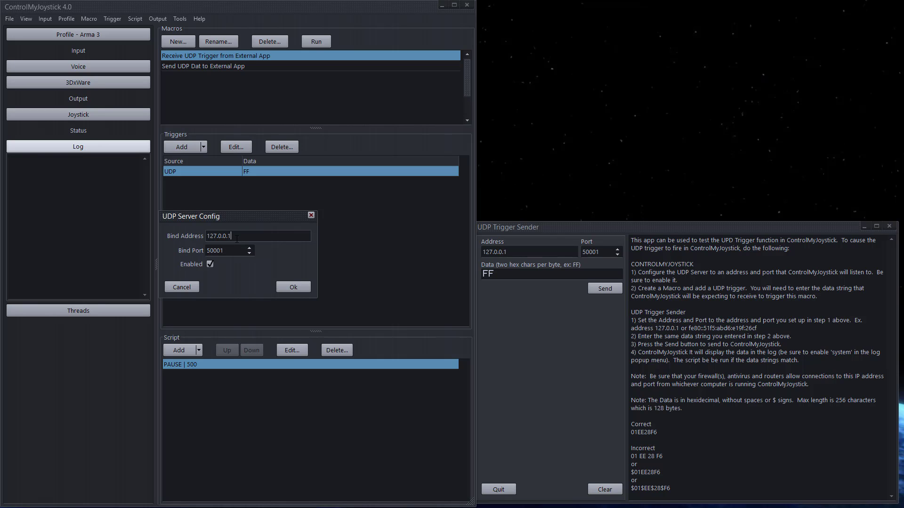
pyautogui.moveTo(238, 236); pyautogui.dragTo(196, 238)
pyautogui.click(238, 238)
pyautogui.click(561, 228)
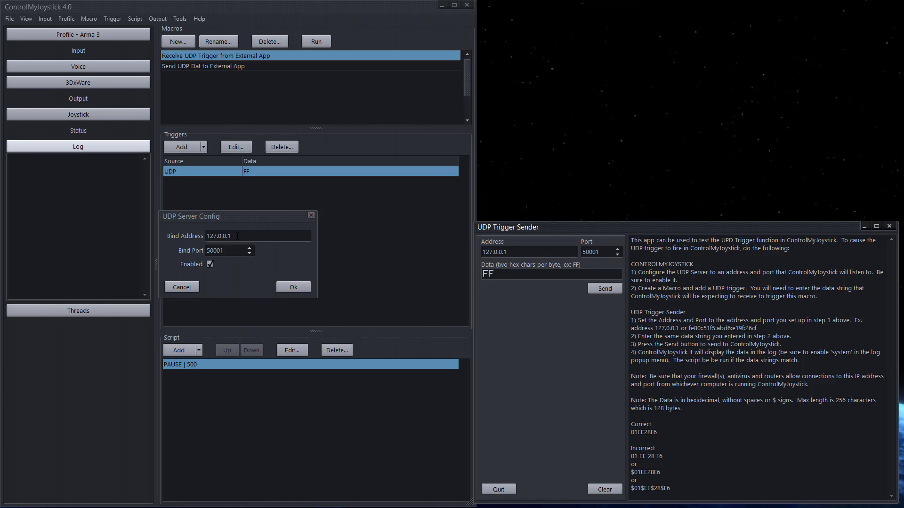
pyautogui.moveTo(238, 236); pyautogui.dragTo(201, 235)
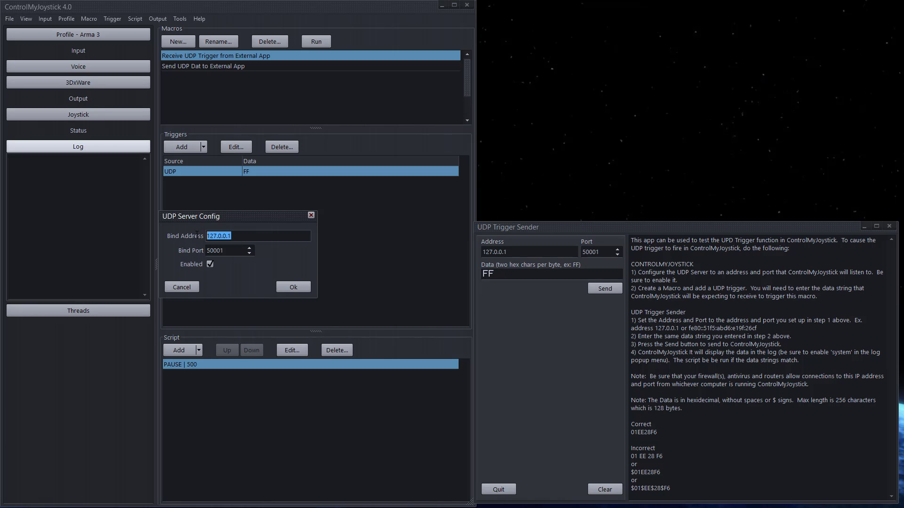
pyautogui.click(243, 237)
pyautogui.doubleClick(230, 235)
pyautogui.click(236, 238)
pyautogui.doubleClick(230, 251)
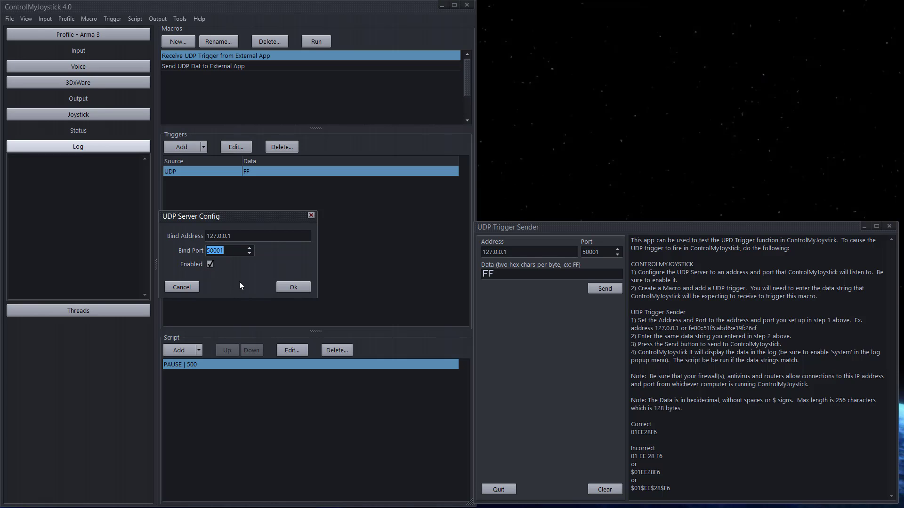
pyautogui.click(285, 287)
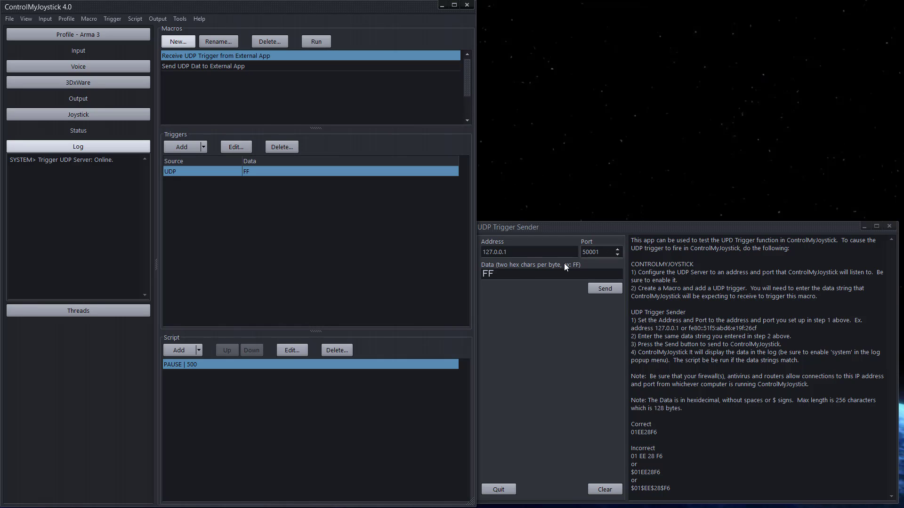
# Step: Send FF from the UDP Trigger Sender and check the log for the received FF and macro run
pyautogui.click(535, 308)
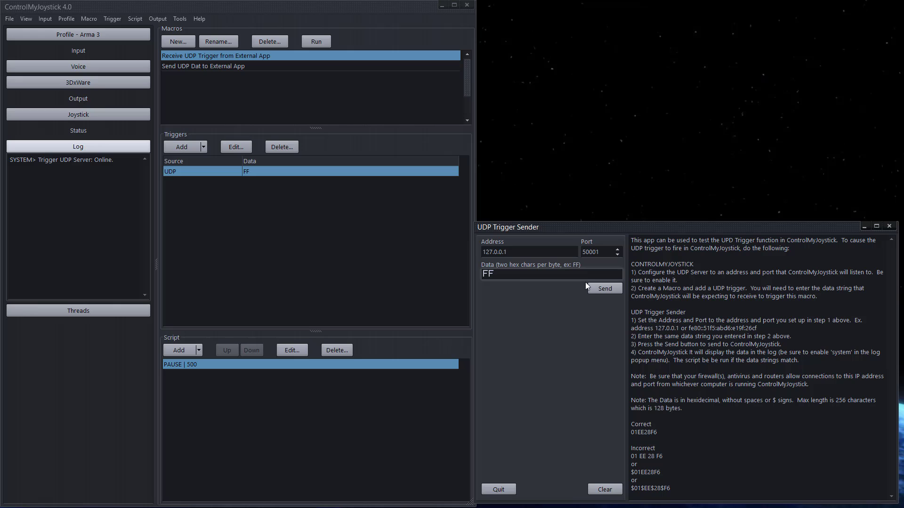
pyautogui.click(606, 289)
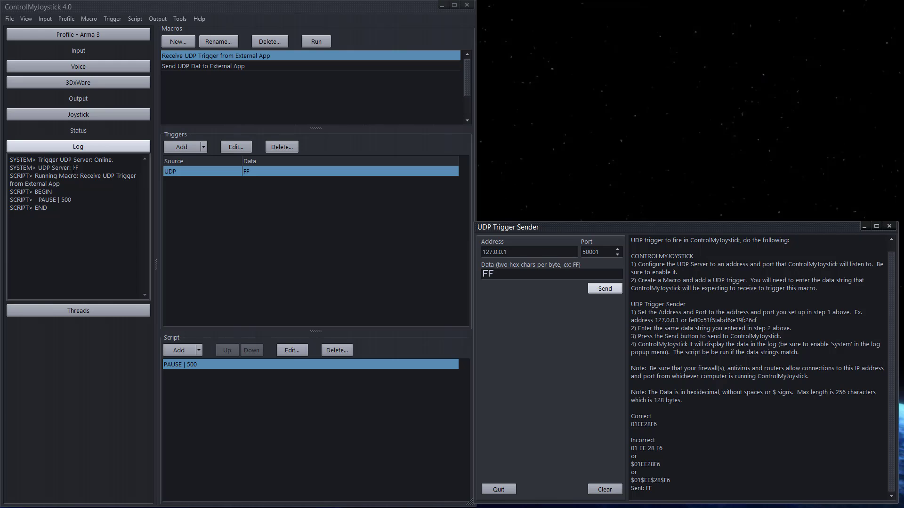
pyautogui.doubleClick(76, 168)
pyautogui.click(75, 191)
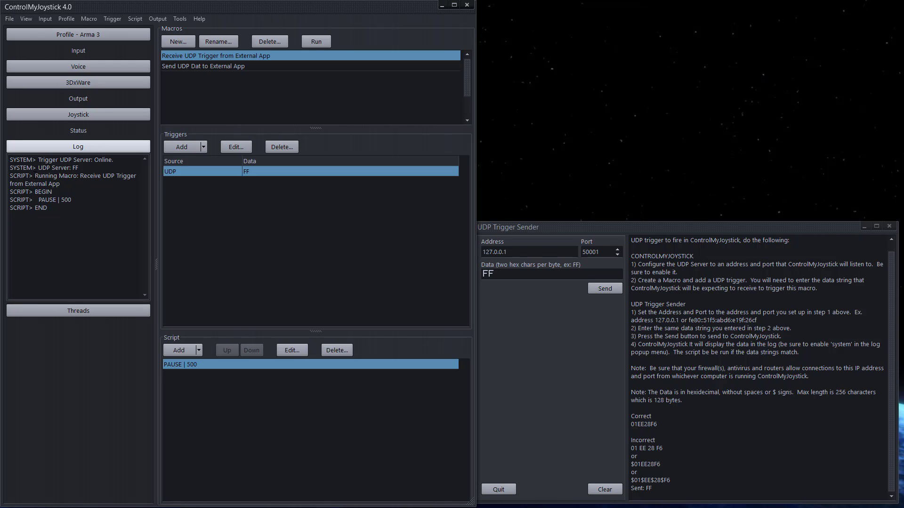
pyautogui.moveTo(10, 176); pyautogui.dragTo(48, 216)
pyautogui.click(47, 215)
pyautogui.click(221, 369)
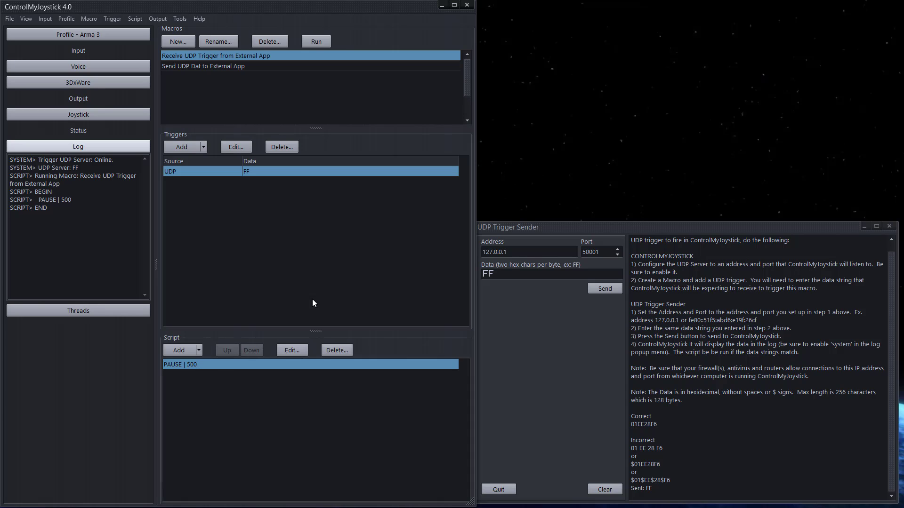
# Step: Re-enter FF in the sender's data field and shift the sender window slightly left
pyautogui.click(529, 273)
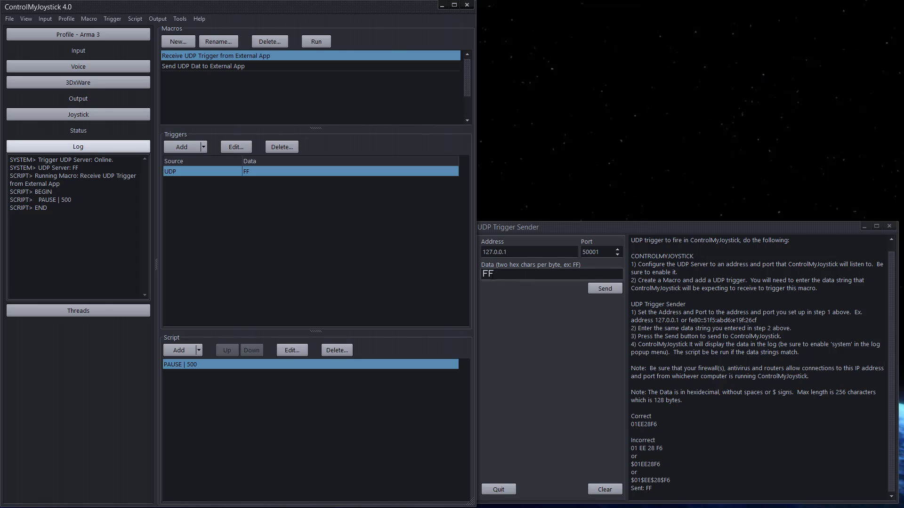
pyautogui.click(448, 276)
pyautogui.click(521, 266)
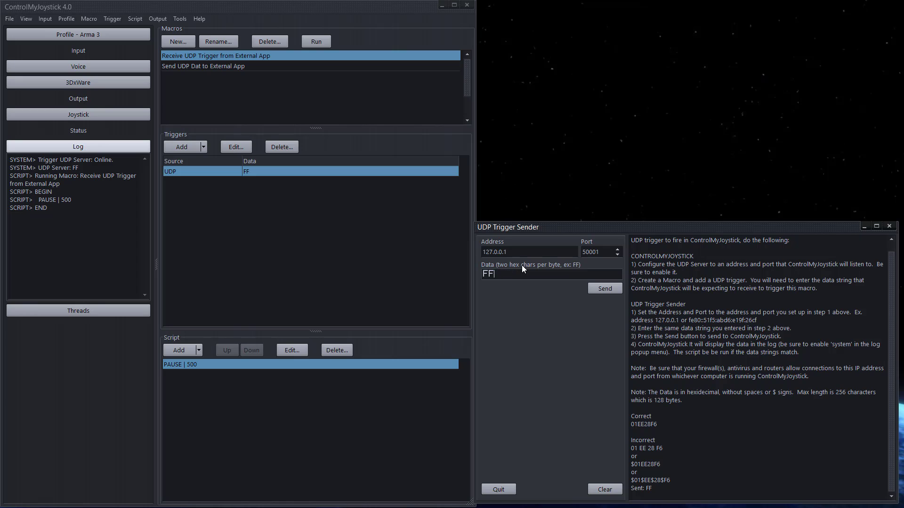
pyautogui.press('BackSpace')
pyautogui.press('BackSpace')
pyautogui.write('F')
pyautogui.press('BackSpace')
pyautogui.write('FF')
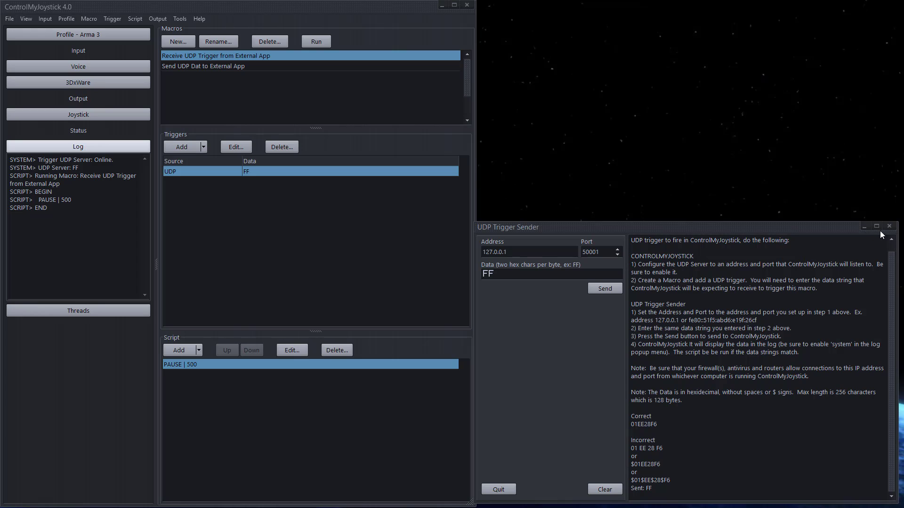
pyautogui.moveTo(817, 227); pyautogui.dragTo(805, 225)
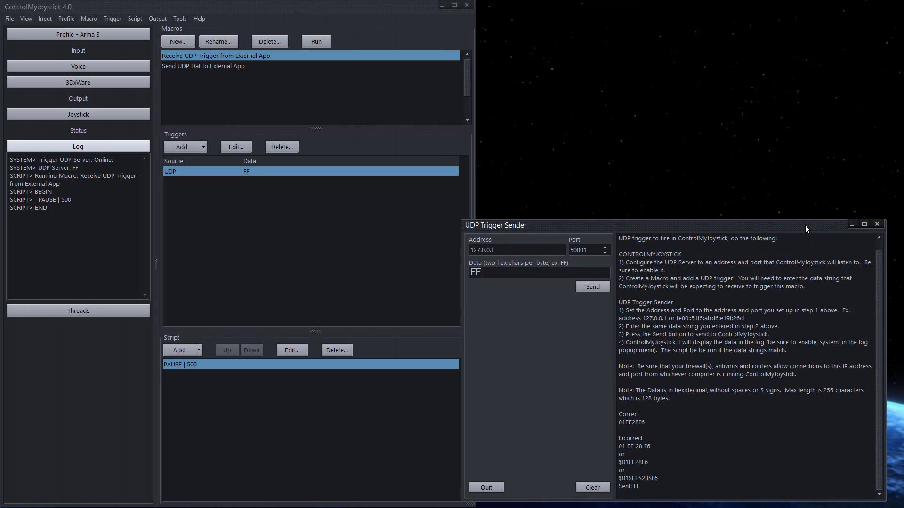
# Step: Close the UDP Trigger Sender and select the Send UDP Dat macro's DXWAREBUTTON_DOWN trigger
pyautogui.click(876, 224)
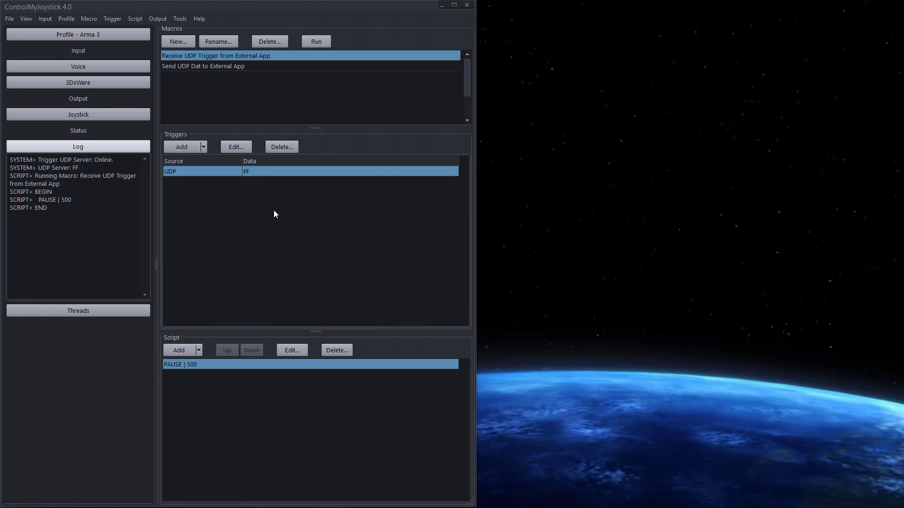
pyautogui.click(179, 67)
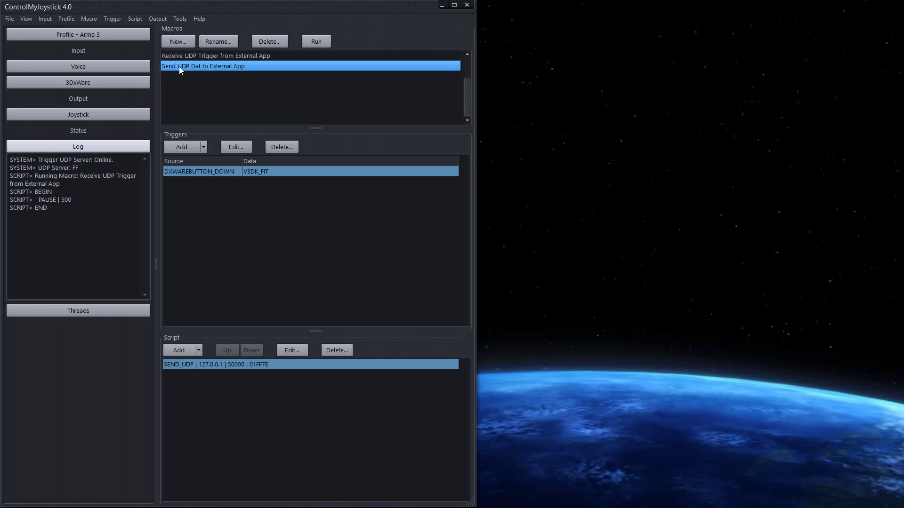
pyautogui.click(208, 171)
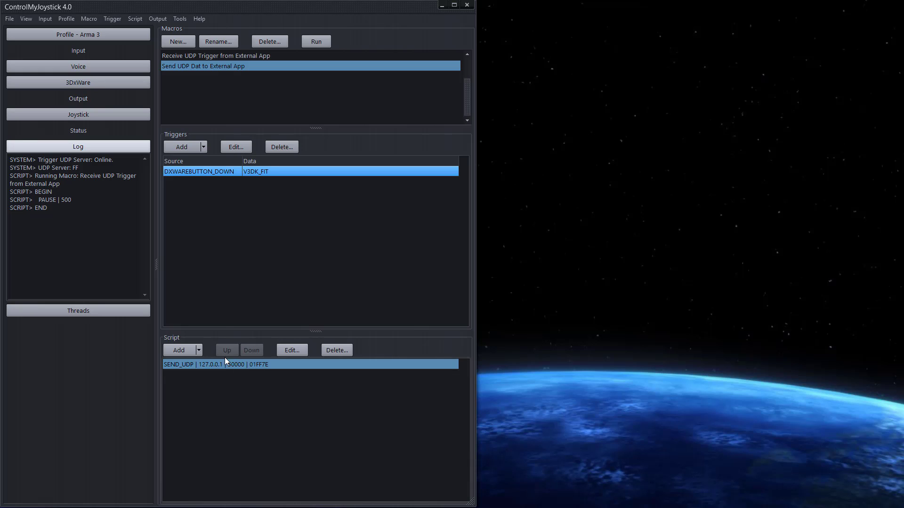
# Step: Delete the old script action and add a SEND_UDP to 127.0.0.1 port 50000 with data 01FF7E
pyautogui.click(336, 350)
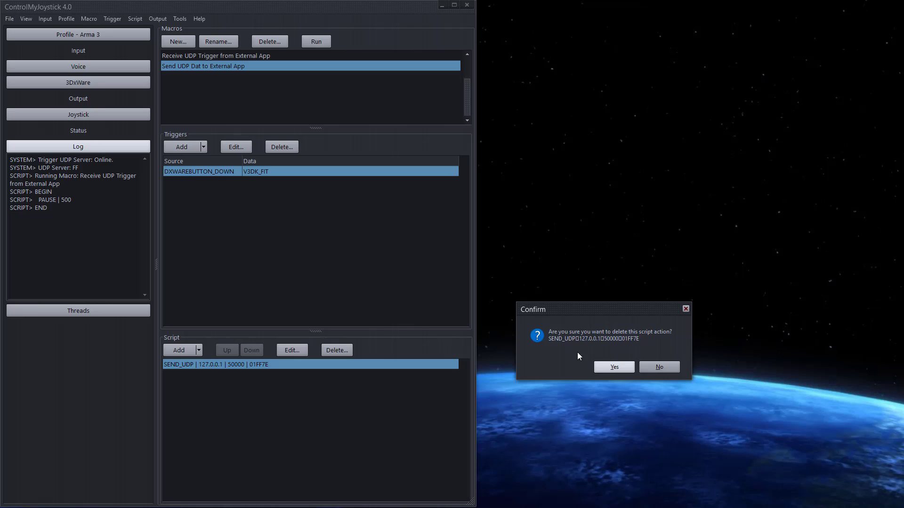
pyautogui.click(609, 366)
pyautogui.click(200, 350)
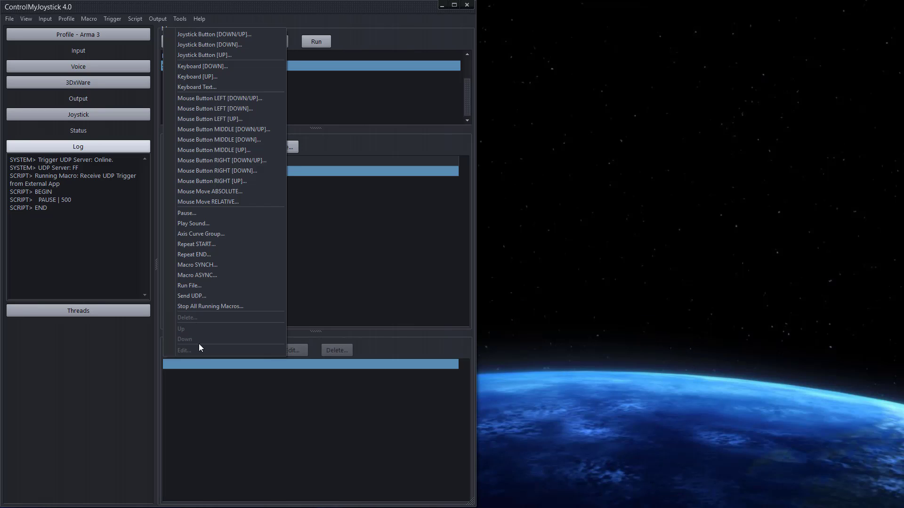
pyautogui.click(201, 296)
pyautogui.click(210, 270)
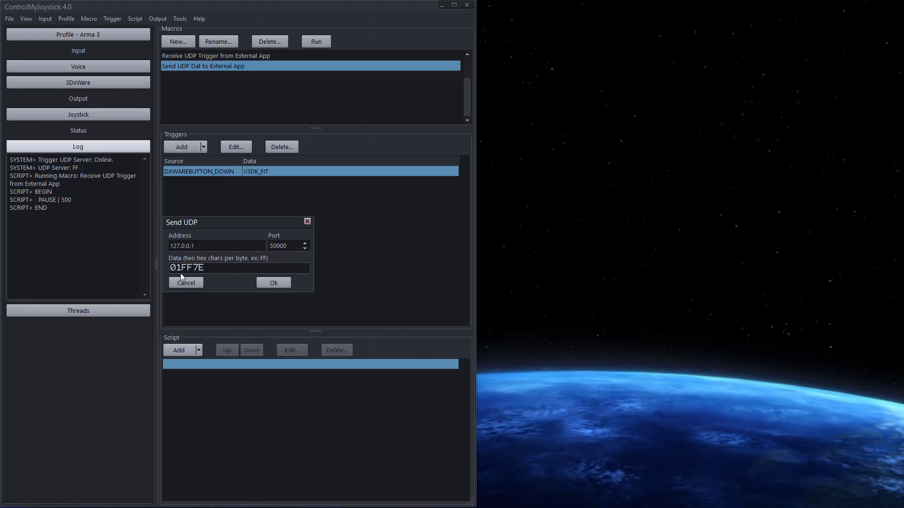
pyautogui.click(199, 248)
pyautogui.press('Tab')
pyautogui.click(272, 283)
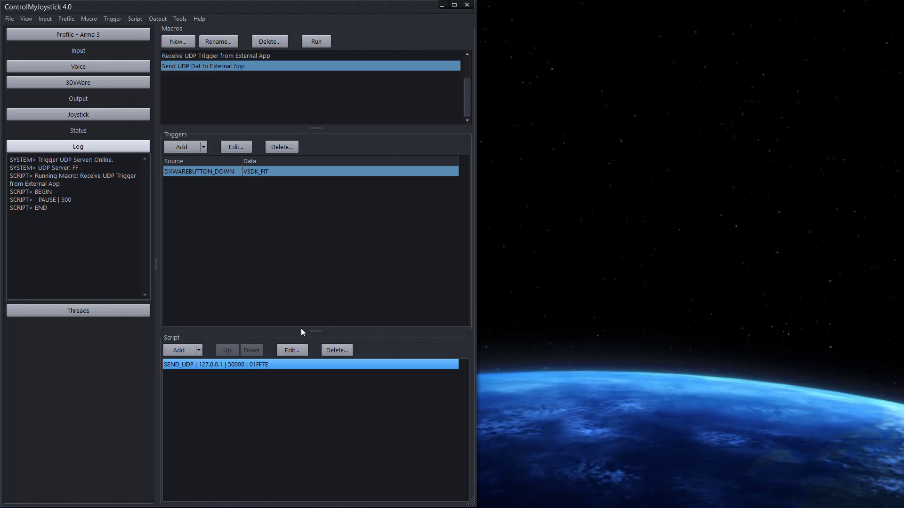
# Step: Clear the log, widen the left log panel, then clear the log again
pyautogui.rightClick(109, 198)
pyautogui.click(129, 258)
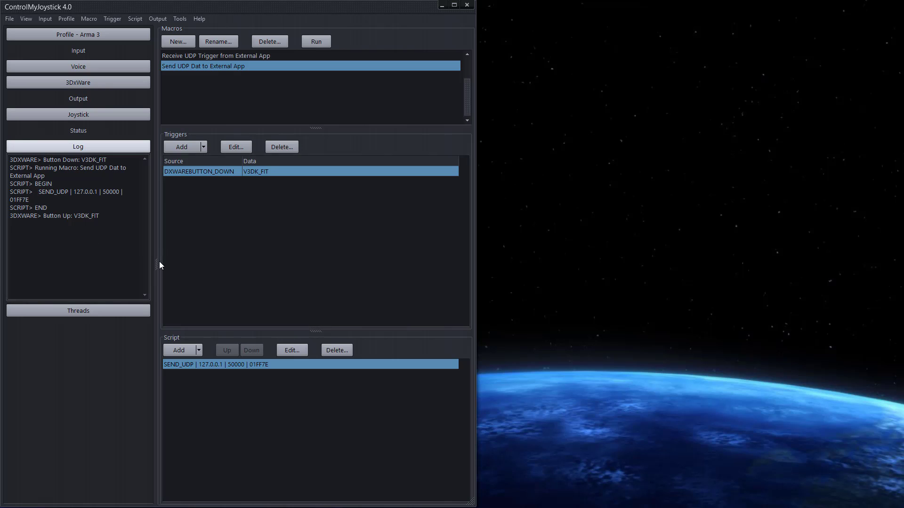
pyautogui.moveTo(157, 262); pyautogui.dragTo(197, 259)
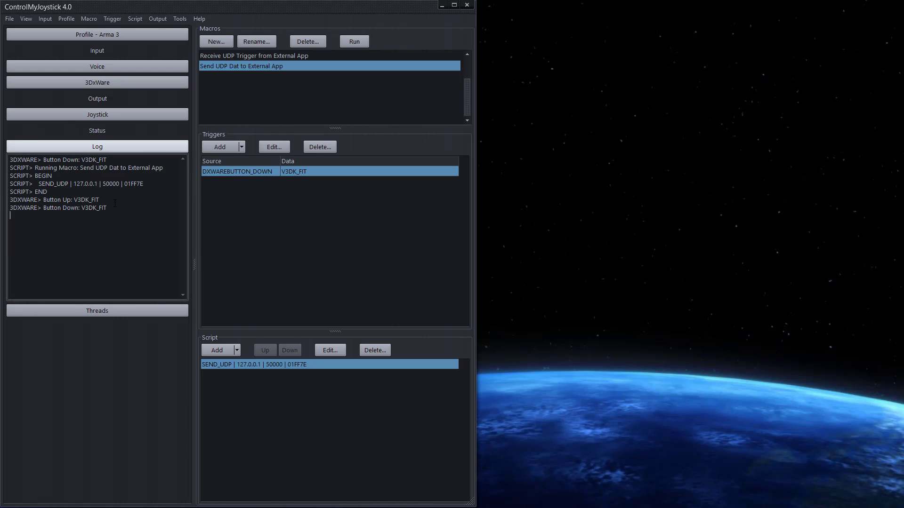
pyautogui.rightClick(119, 252)
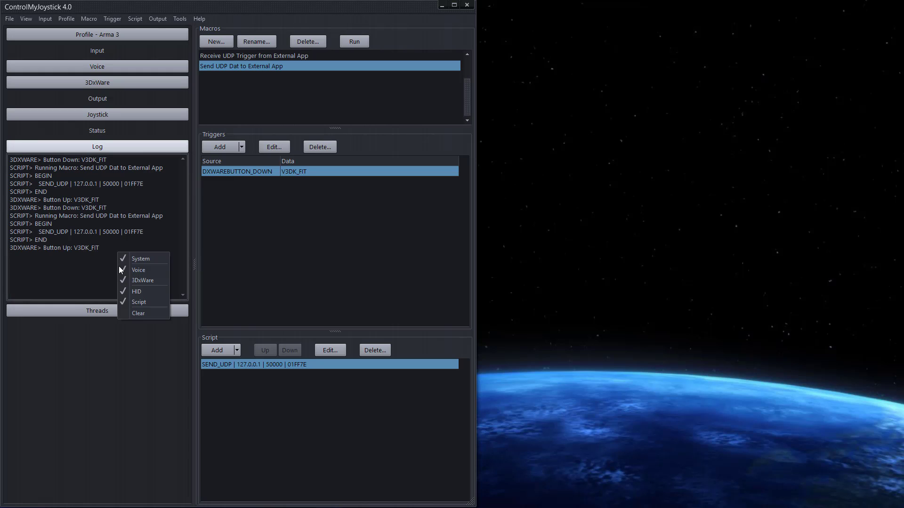
pyautogui.click(135, 315)
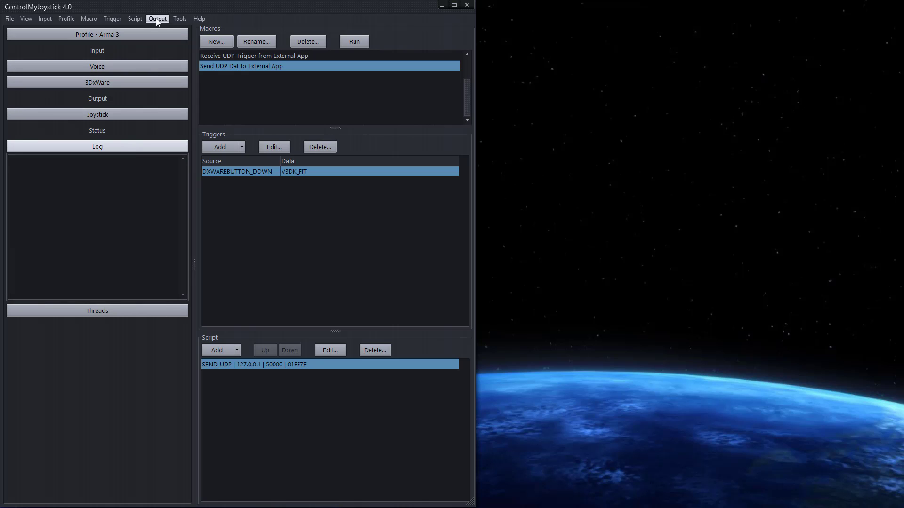
# Step: Launch the Send UDP Receiver on 127.0.0.1 port 50000, enable it, and inspect incoming 01FF7E lines
pyautogui.click(179, 19)
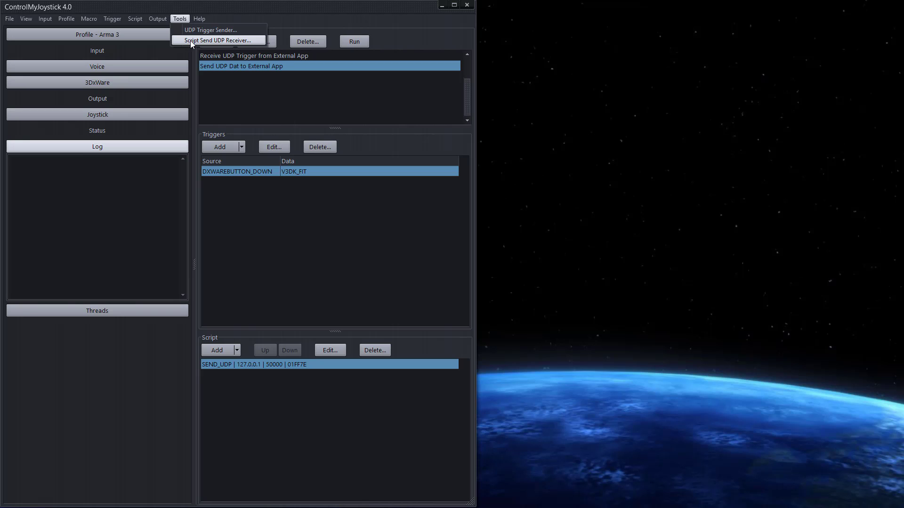
pyautogui.click(240, 41)
pyautogui.moveTo(555, 170); pyautogui.dragTo(635, 180)
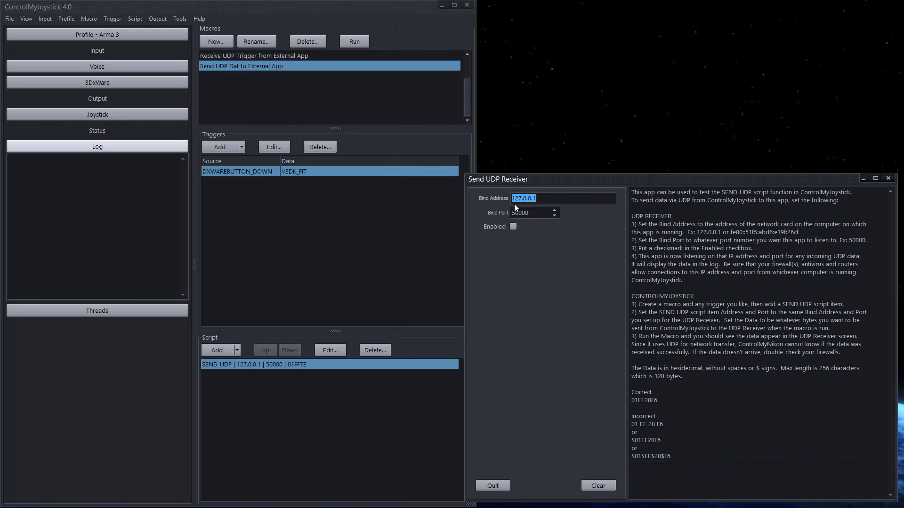
pyautogui.click(549, 199)
pyautogui.doubleClick(540, 215)
pyautogui.click(513, 227)
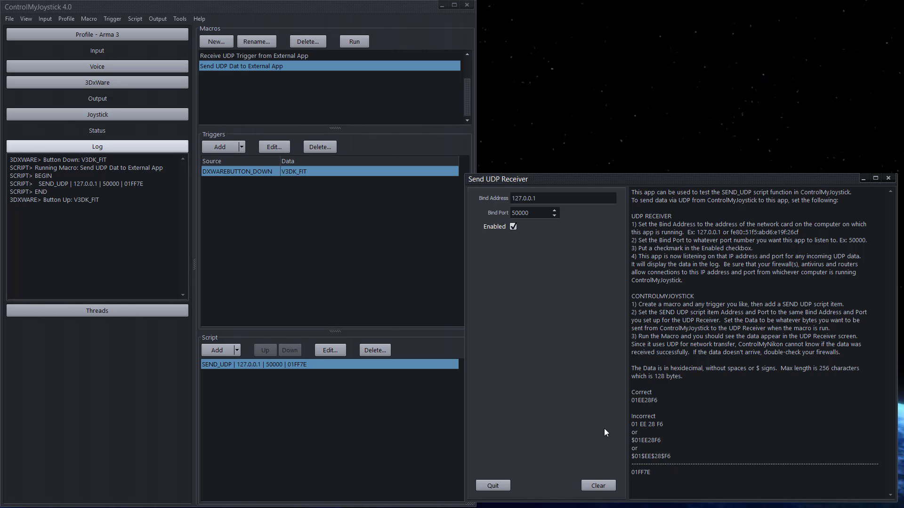
pyautogui.doubleClick(653, 472)
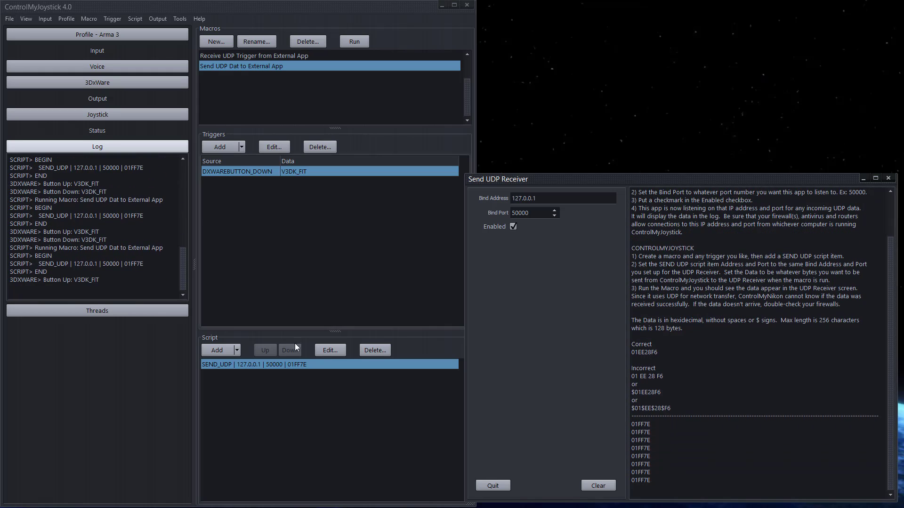
# Step: Change the SEND_UDP action's data from 01FF7E to EE
pyautogui.doubleClick(260, 366)
pyautogui.click(205, 272)
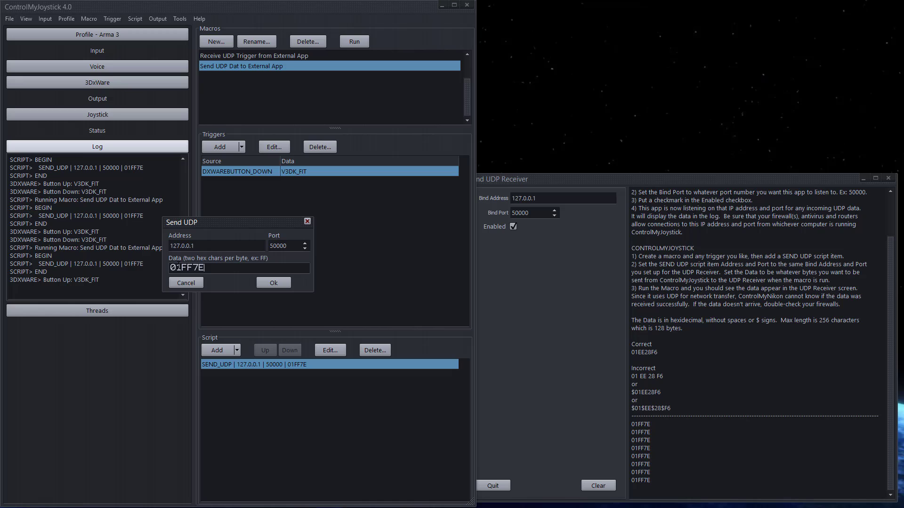
pyautogui.moveTo(183, 267); pyautogui.dragTo(204, 268)
pyautogui.click(182, 267)
pyautogui.write('EE')
pyautogui.click(274, 283)
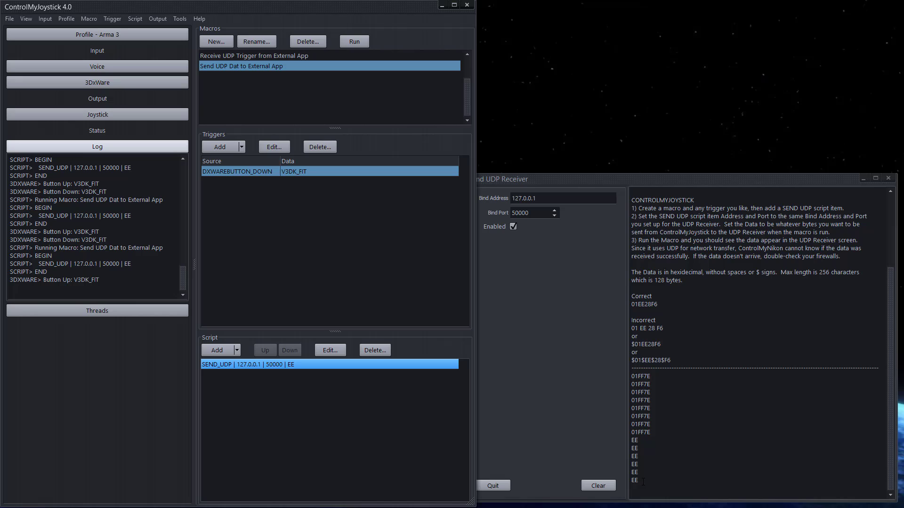
# Step: Check the Send UDP Receiver for the newly arriving EE packets
pyautogui.click(581, 175)
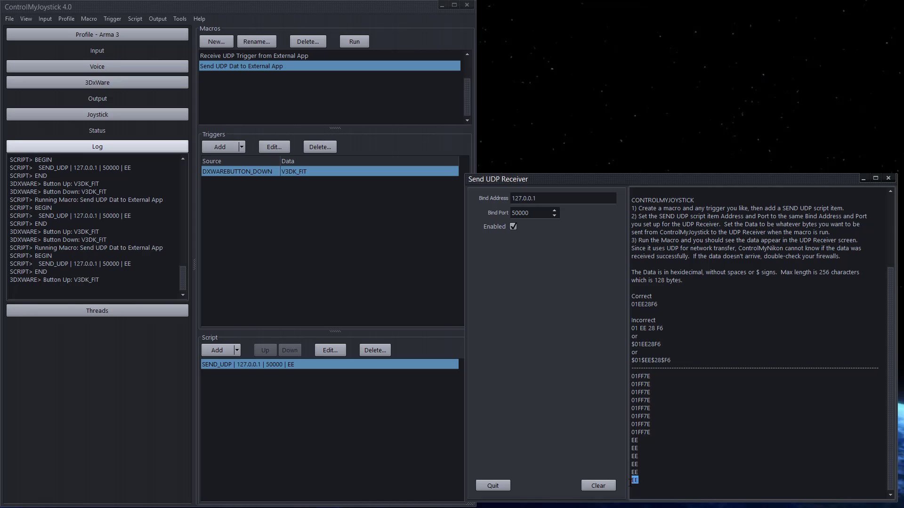
pyautogui.doubleClick(643, 469)
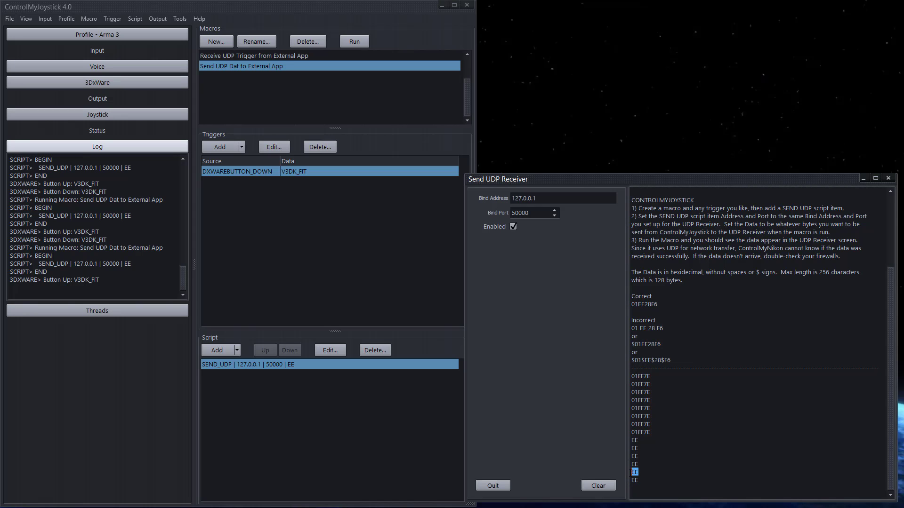
pyautogui.doubleClick(640, 465)
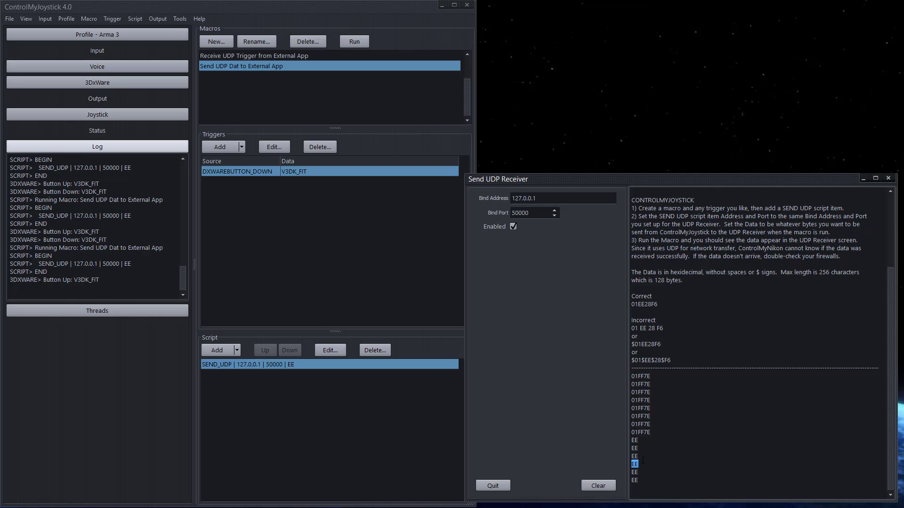